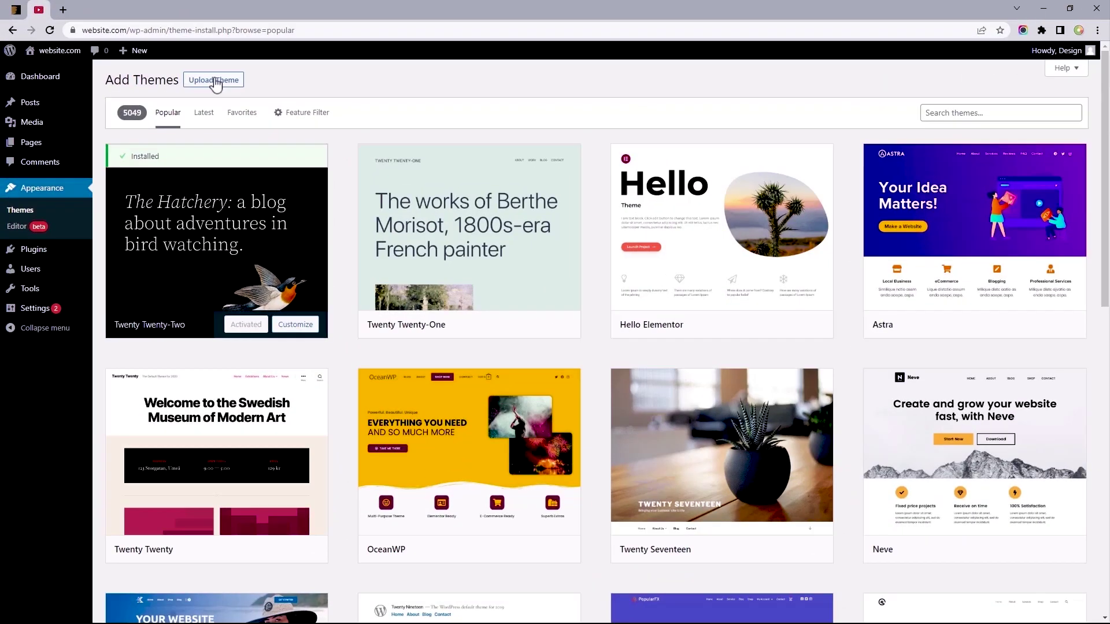
Open the Upload Theme form and bring up the file chooser showing the essentials zip archives
left_click(214, 81)
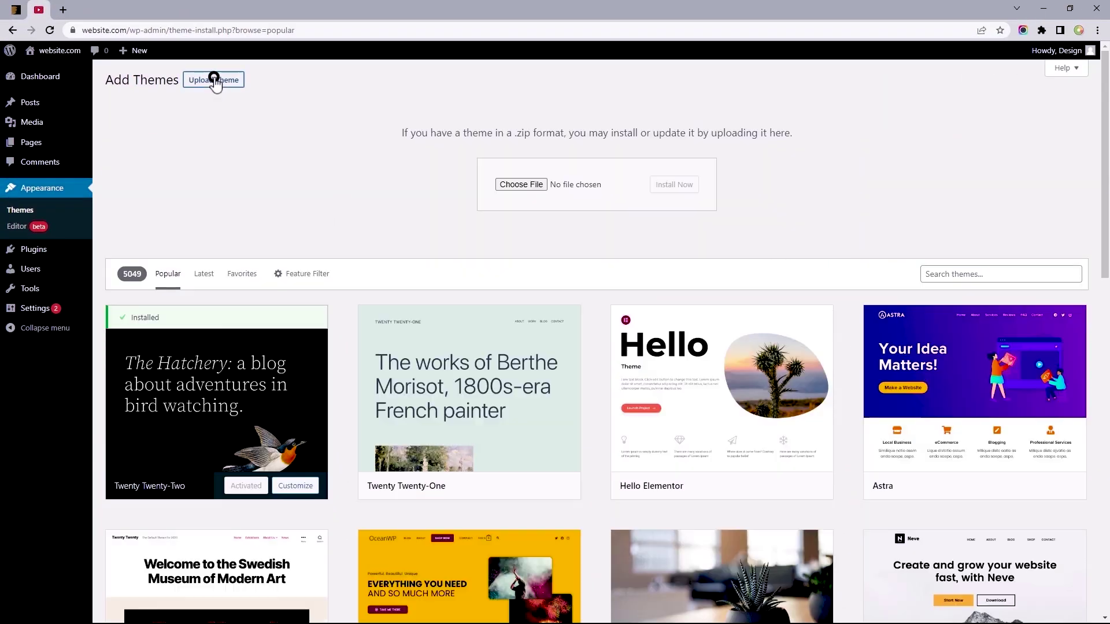
left_click(522, 185)
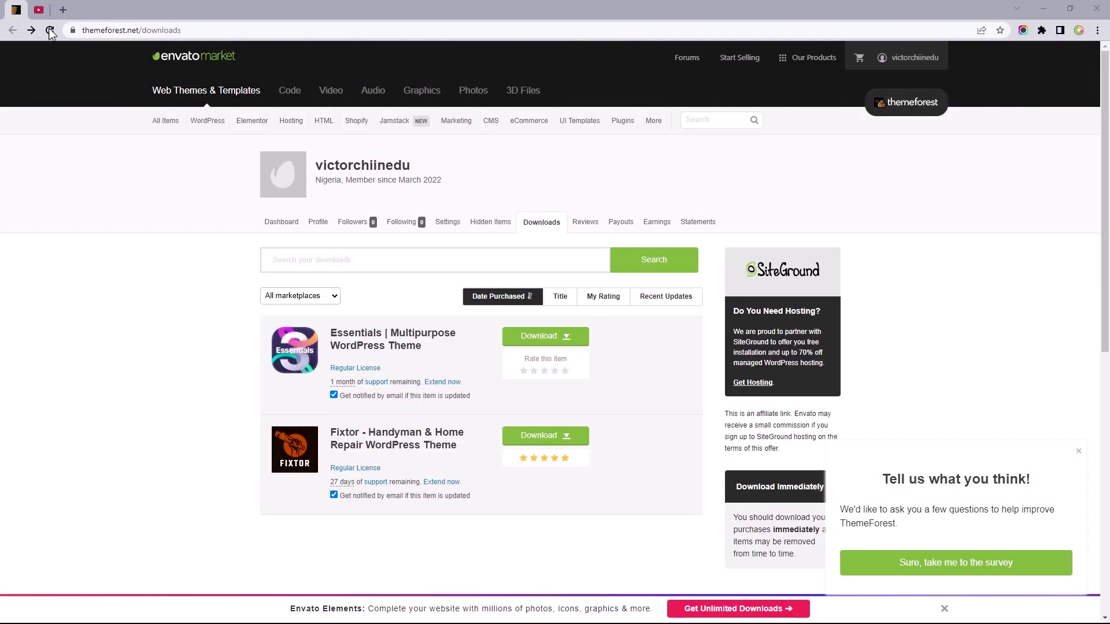
Reload ThemeForest and reach the account's Downloads page from the username menu
left_click(50, 30)
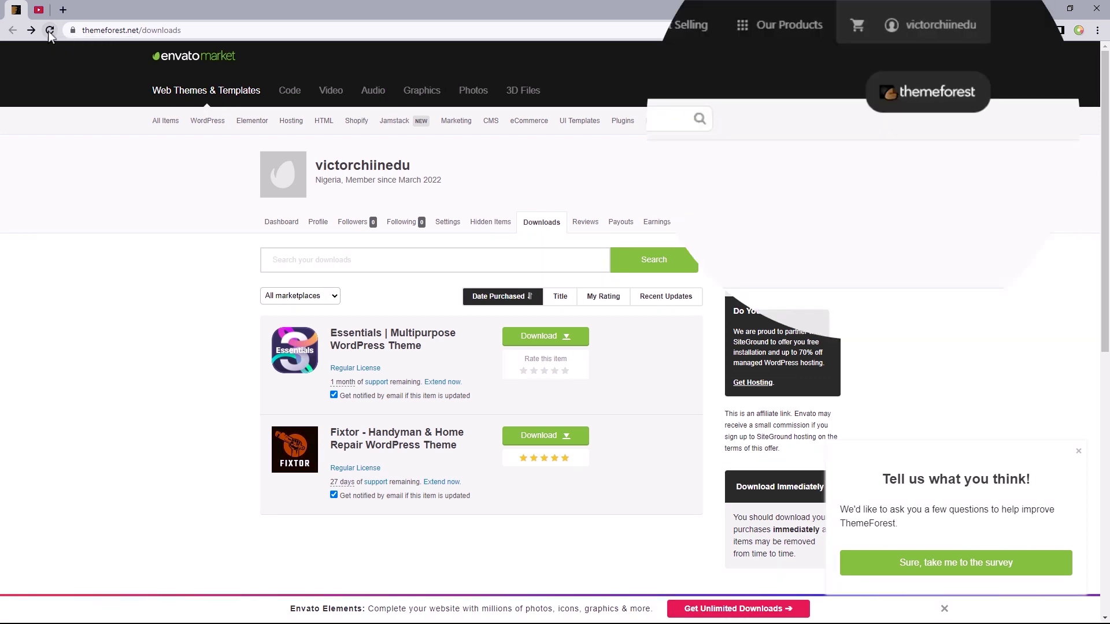
mouse_move(928, 40)
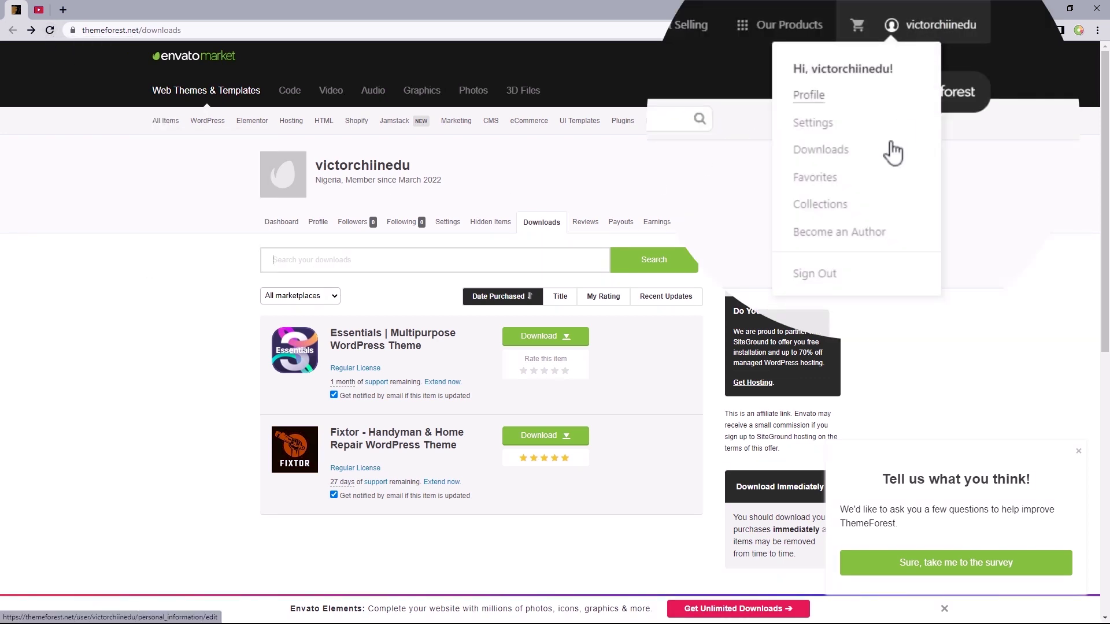
left_click(836, 152)
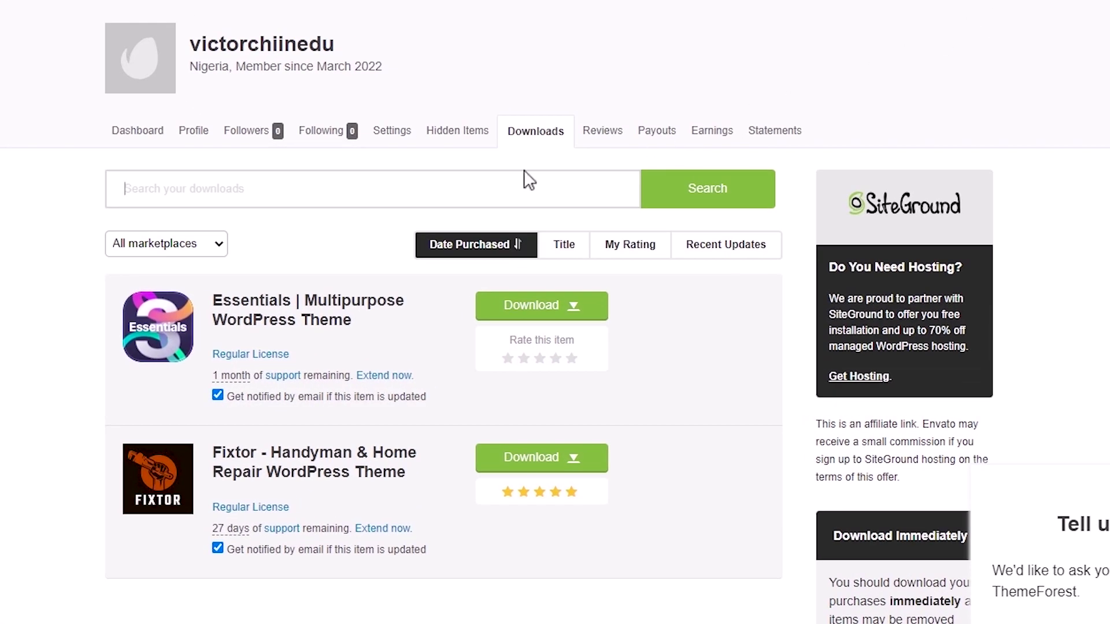
left_click(367, 199)
Get the Essentials 'All files & documentation' zip from its Download options
left_click(531, 307)
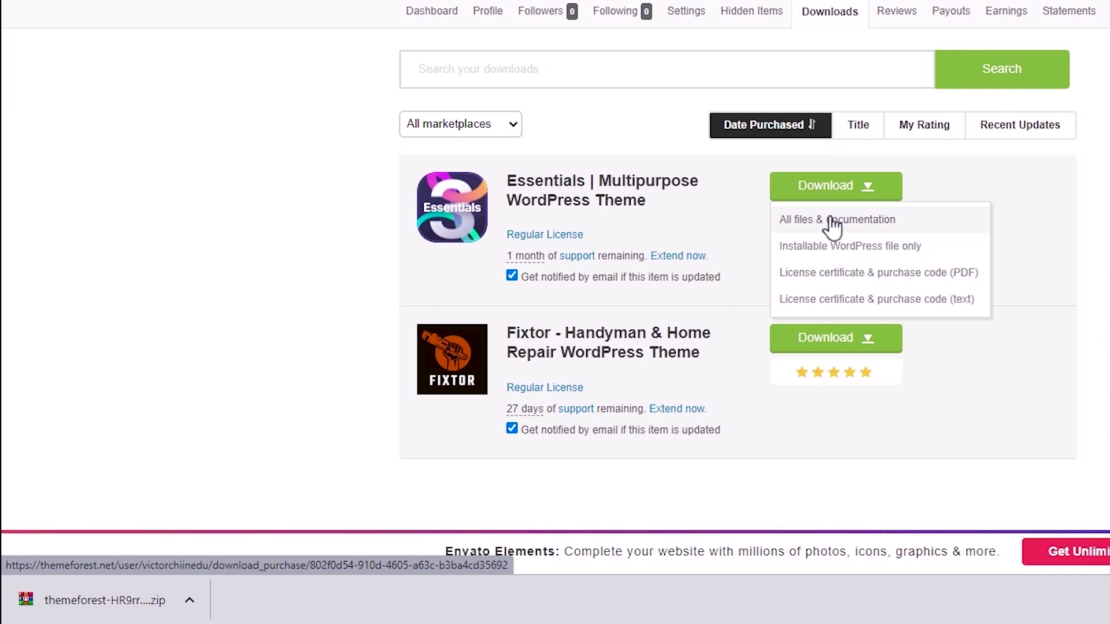
Open the downloaded zip in WinRAR and browse to essentials-main\Theme containing essentials.zip
left_click(112, 588)
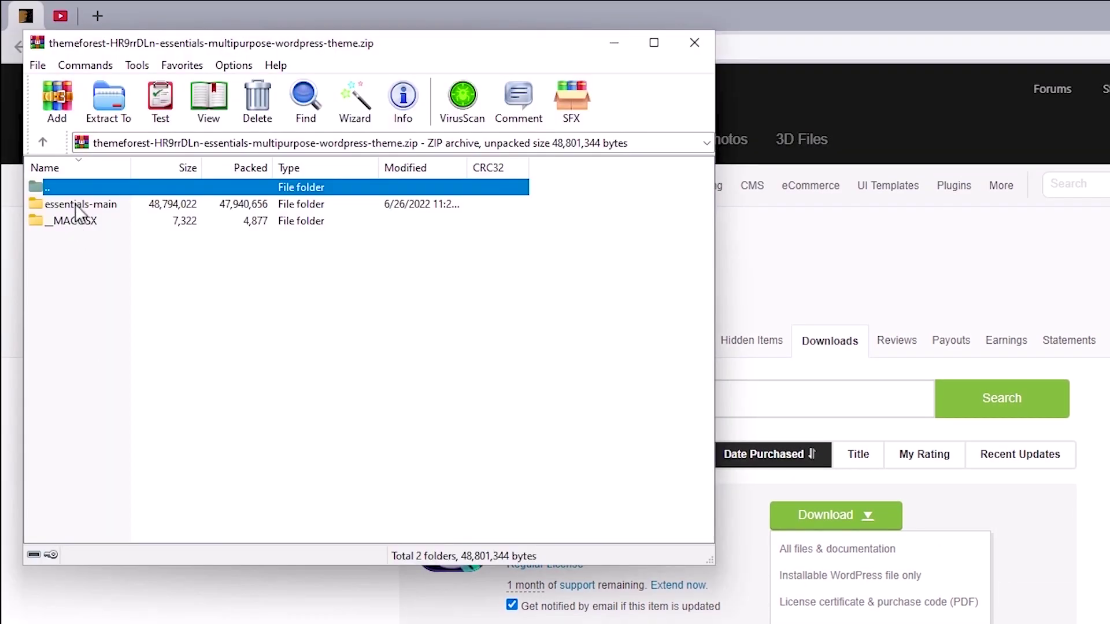
double_click(75, 206)
left_click(75, 203)
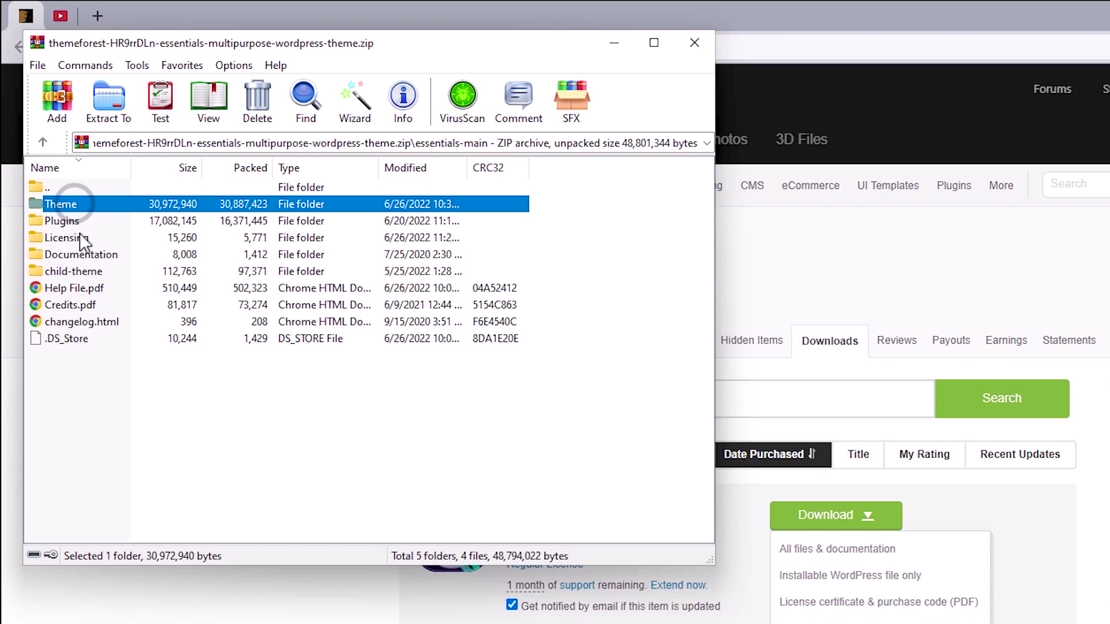
left_click(78, 271)
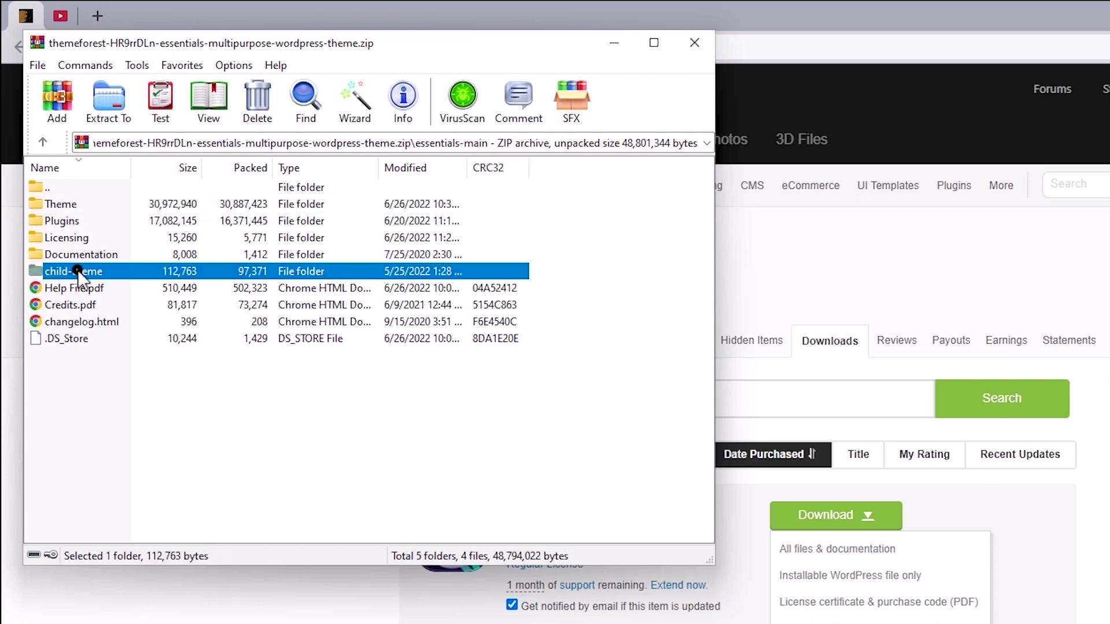
left_click(75, 206)
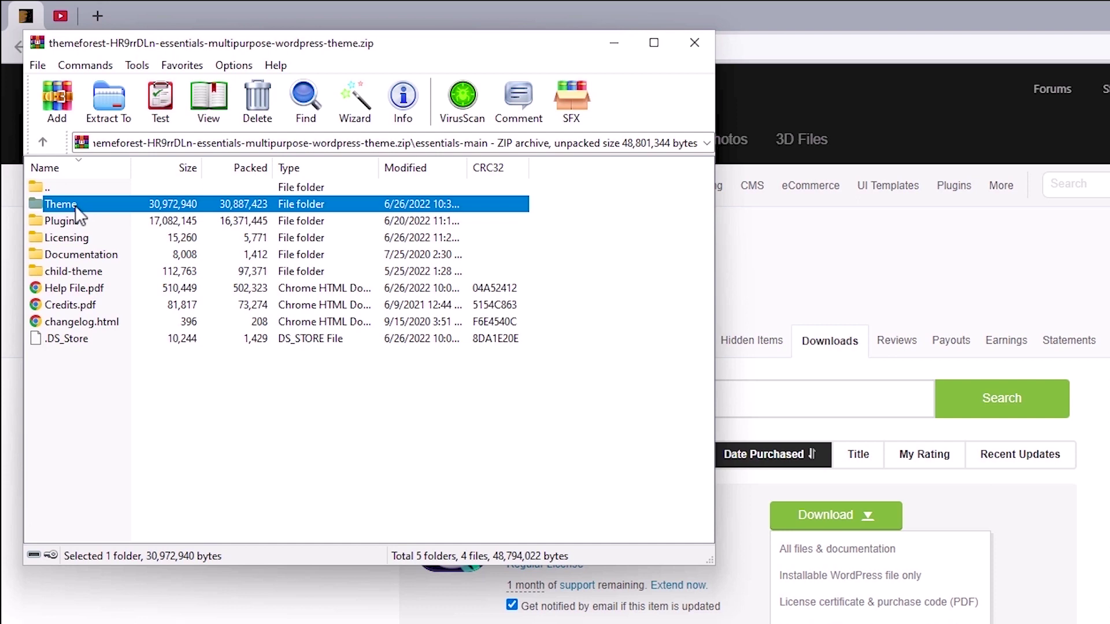
double_click(75, 206)
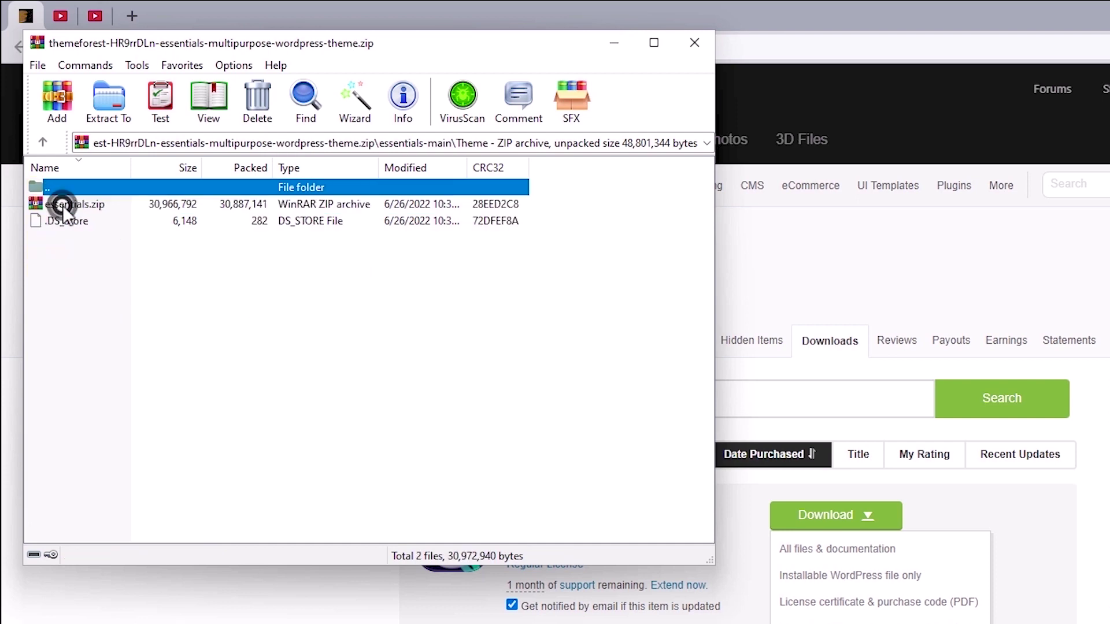
left_click(61, 16)
left_click(55, 204)
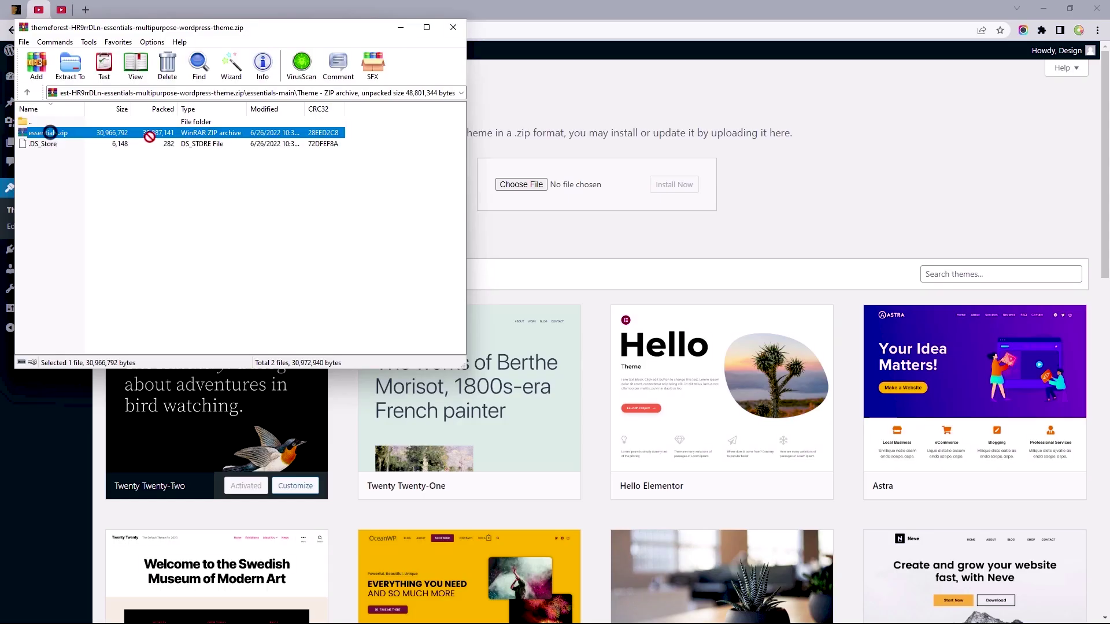
Create an 'Essentials Themes' folder and extract essentials.zip into it
left_click_drag(78, 203, 870, 288)
left_click_drag(567, 187, 567, 187)
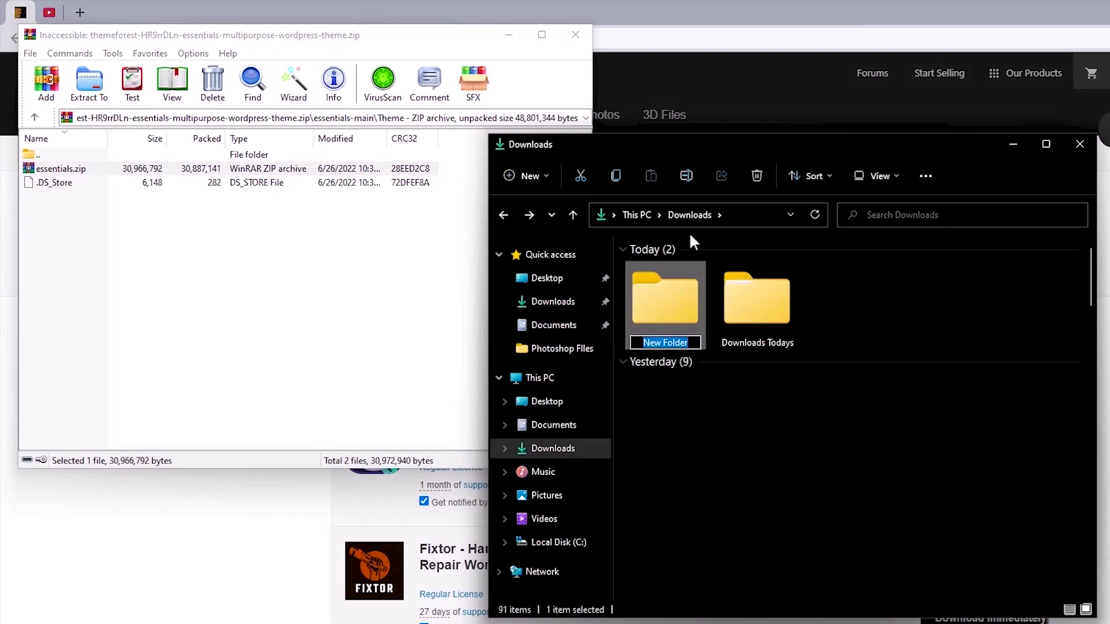
type("Essen")
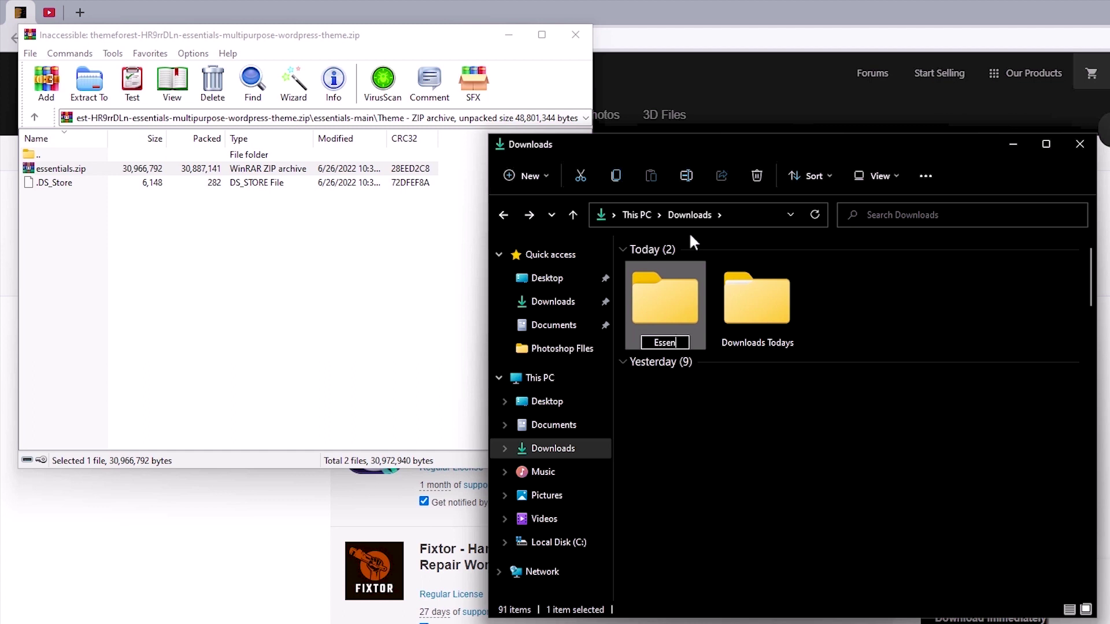
type("tials Theme")
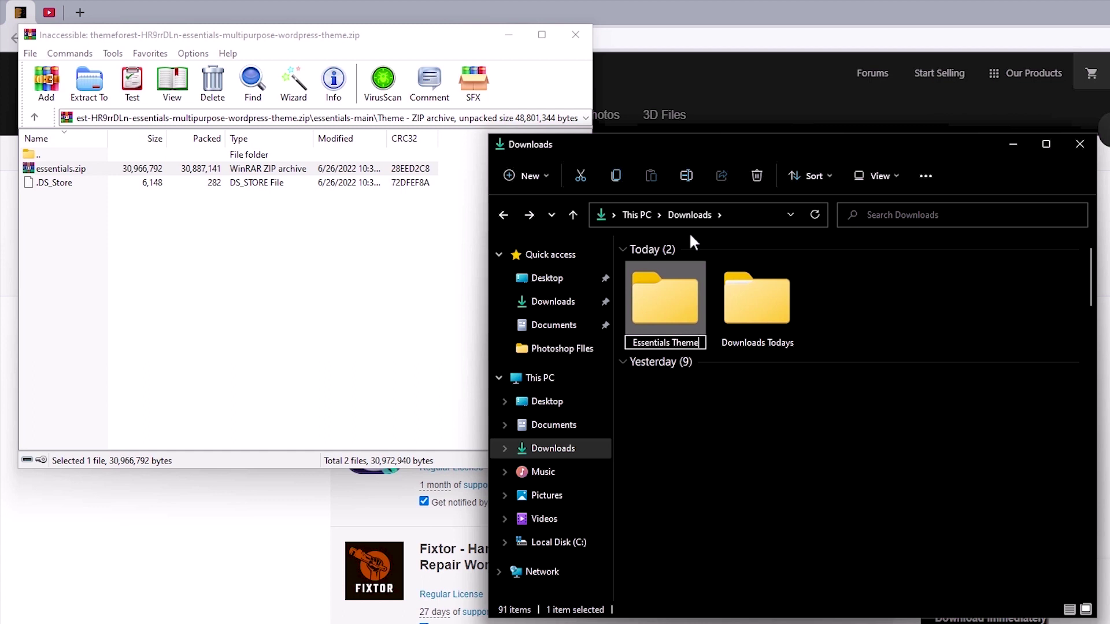
type("s")
key("Return")
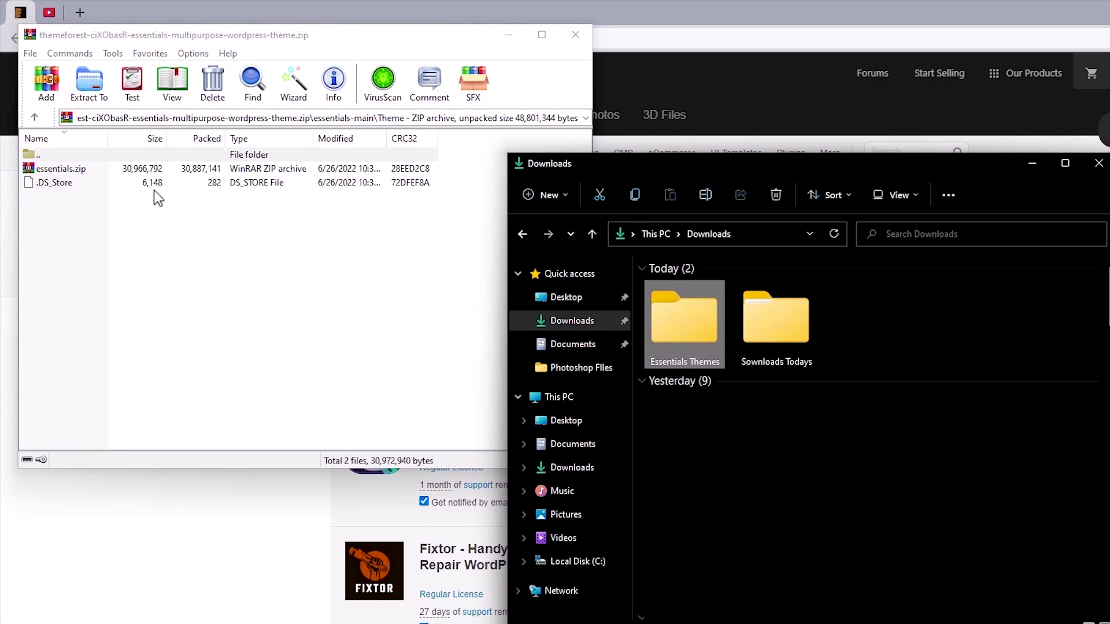
left_click_drag(64, 168, 684, 306)
Extract essentials-child.zip into Essentials Themes, then open it and select both zips
left_click(37, 119)
double_click(60, 224)
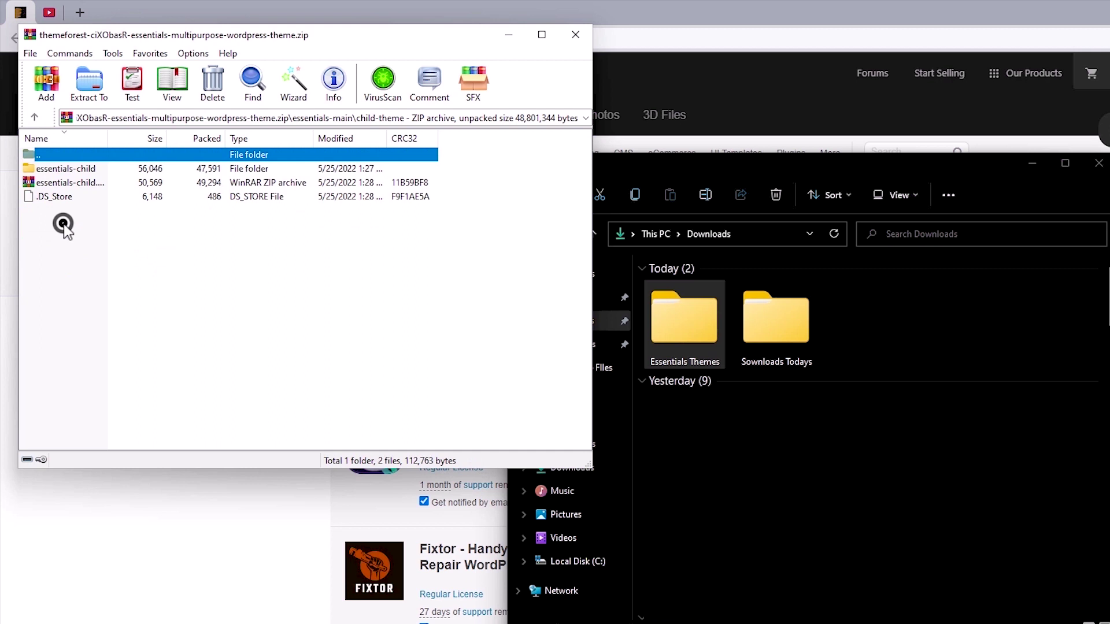
left_click_drag(53, 182, 681, 319)
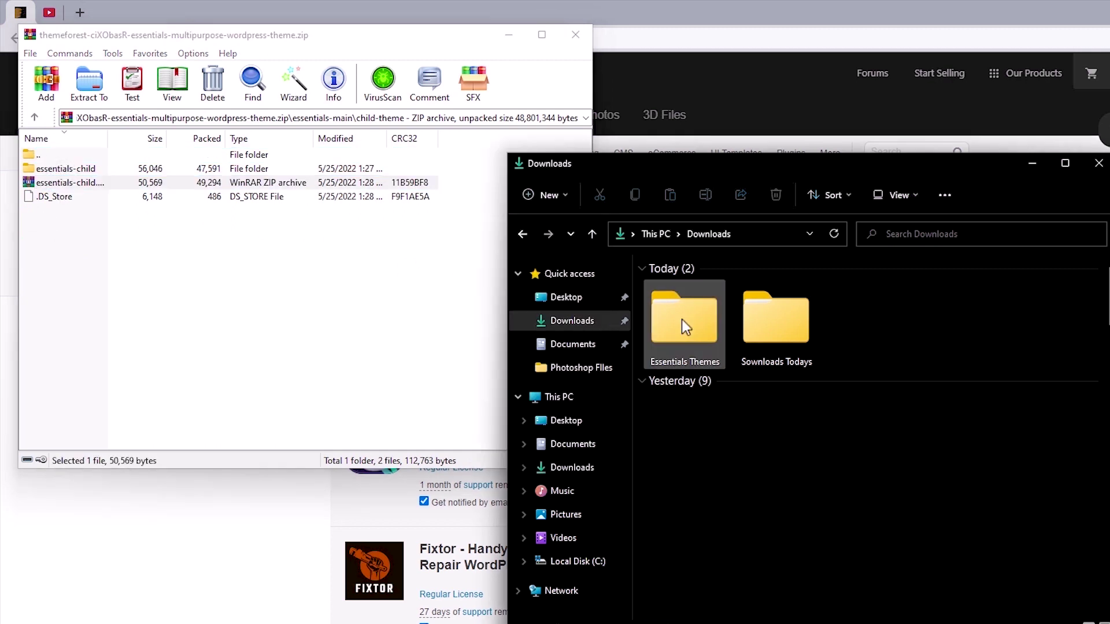
double_click(682, 319)
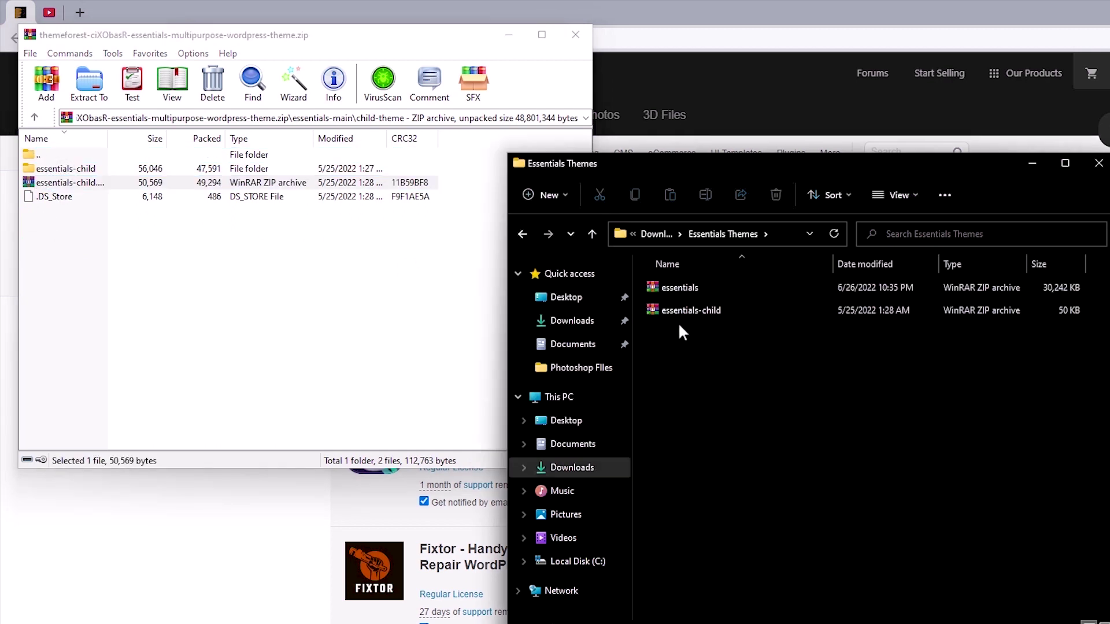
left_click_drag(678, 321, 681, 290)
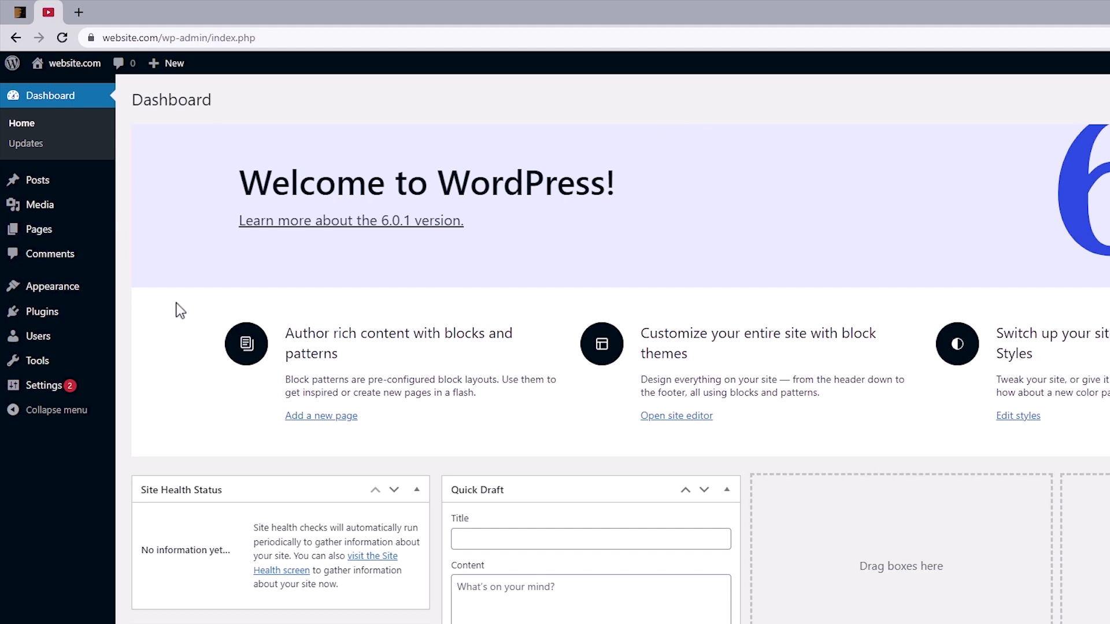
Upload essentials.zip through Appearance > Themes > Add New and install it
mouse_move(92, 286)
left_click(157, 290)
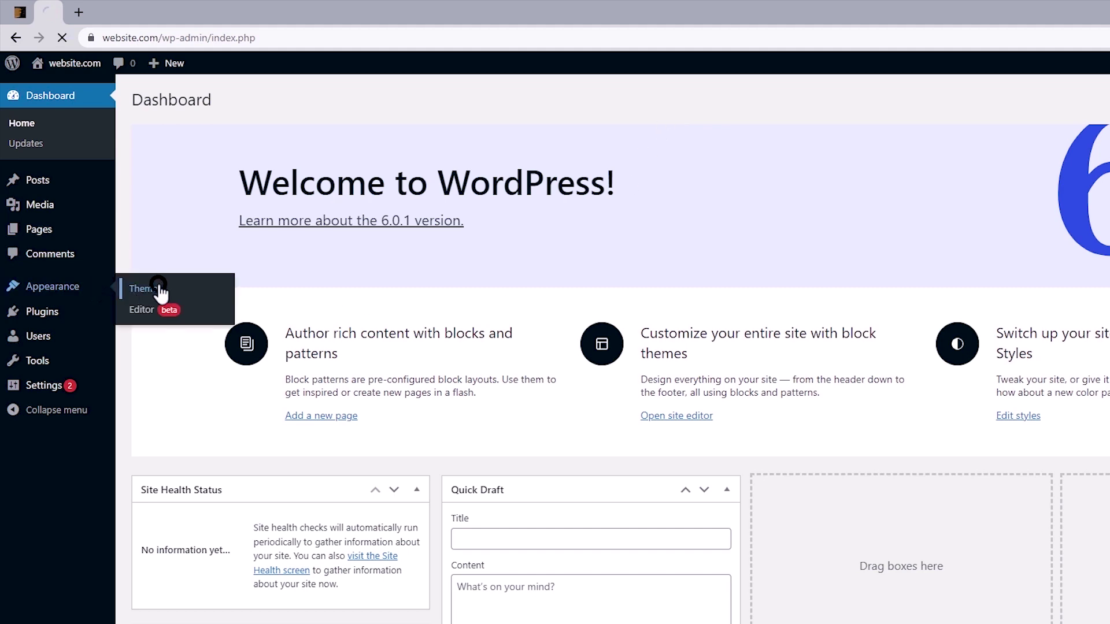
left_click(266, 99)
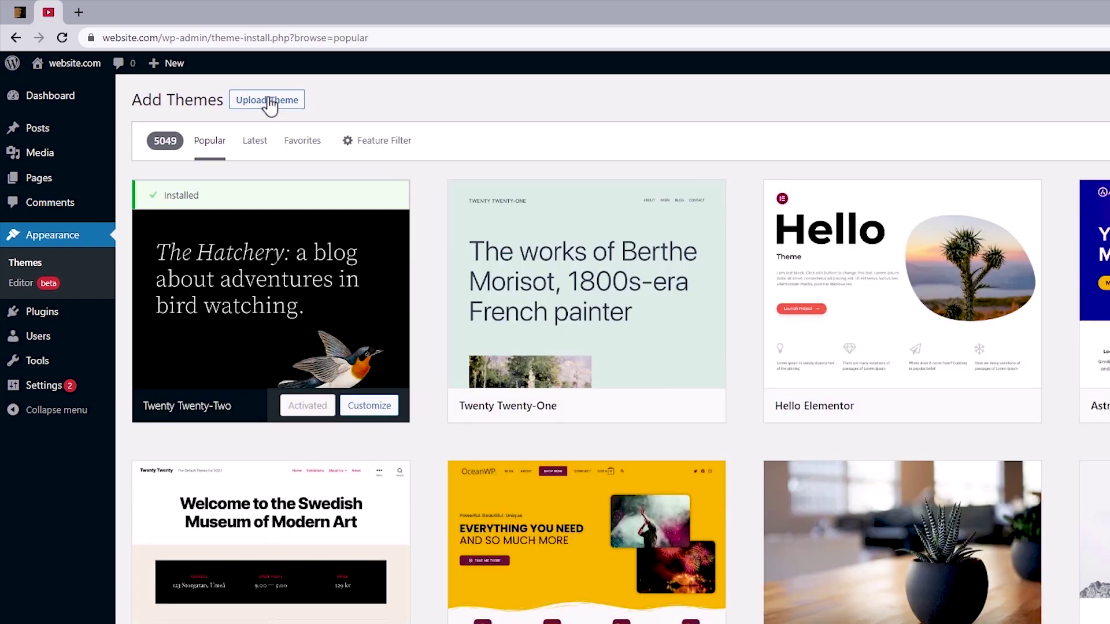
left_click(269, 101)
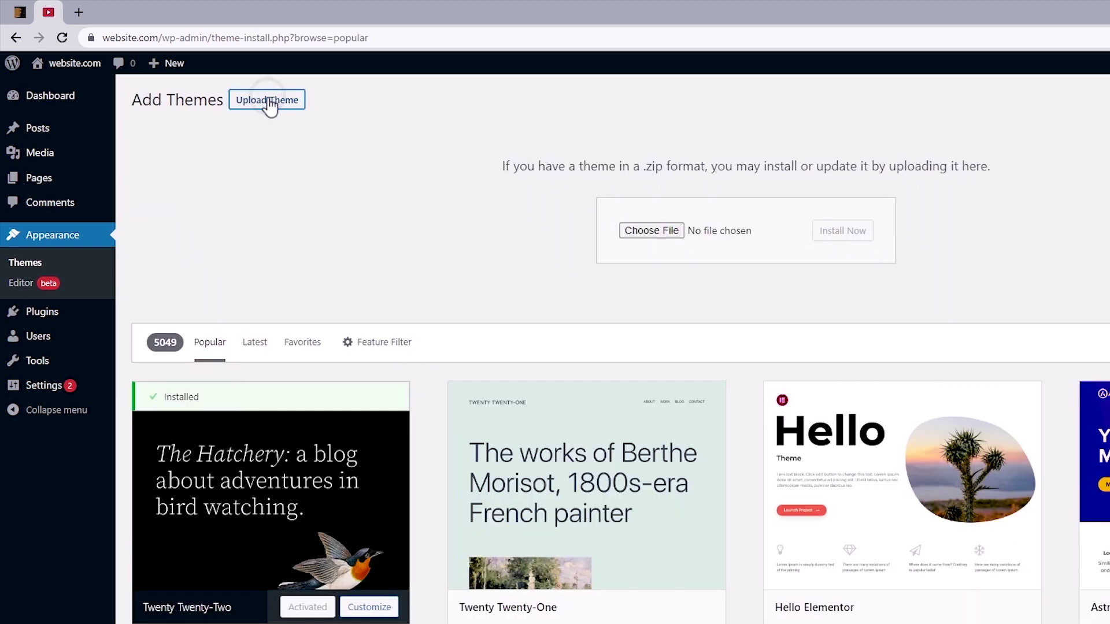
left_click(656, 237)
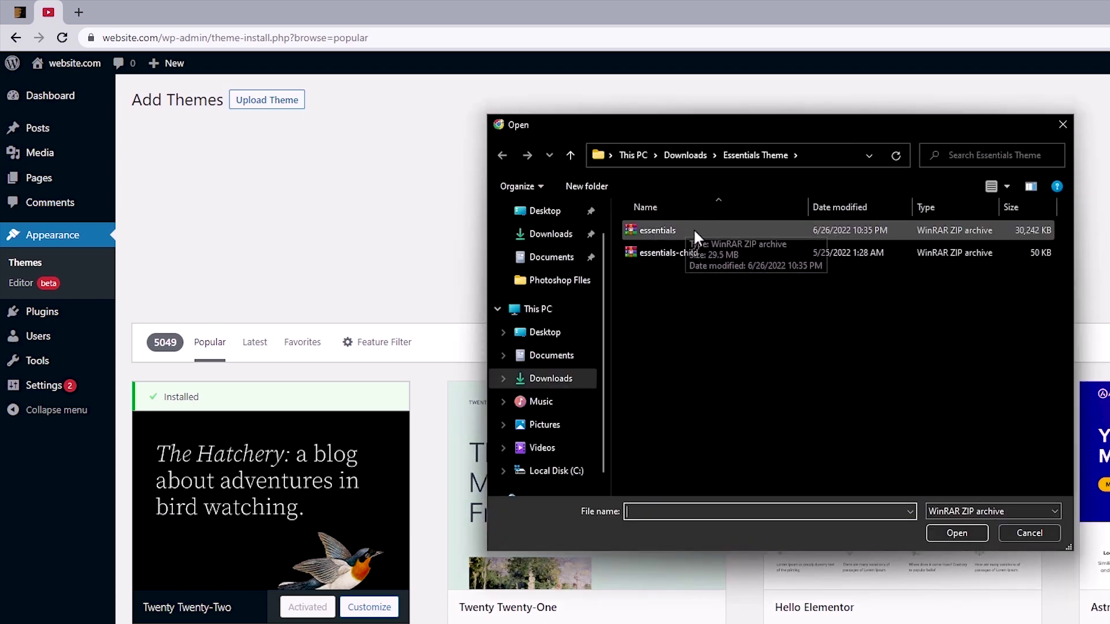
left_click(671, 230)
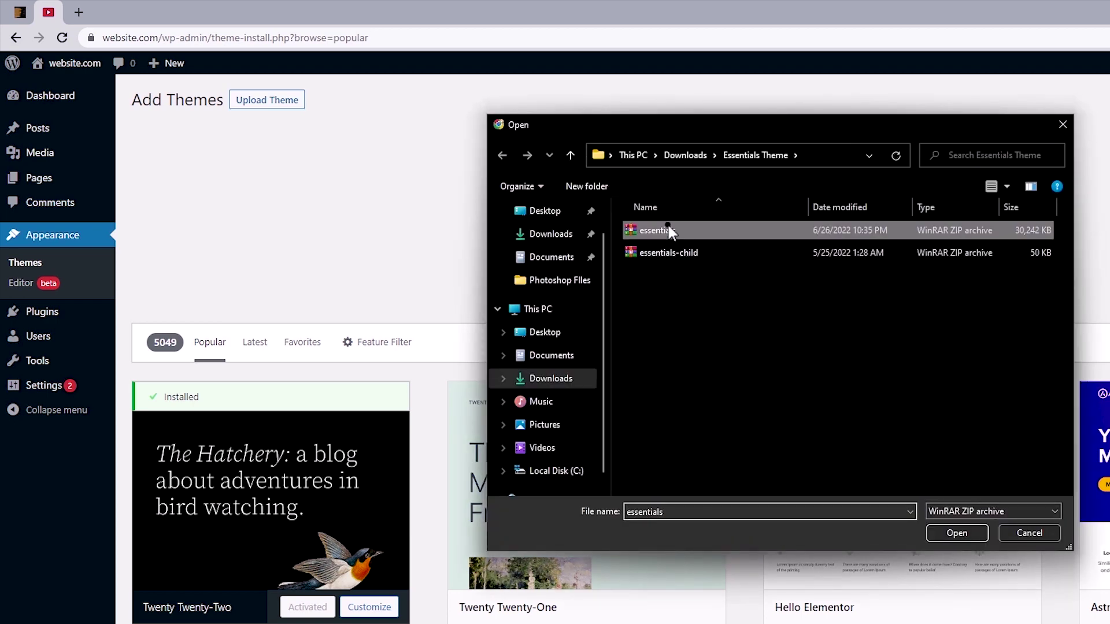
left_click(973, 532)
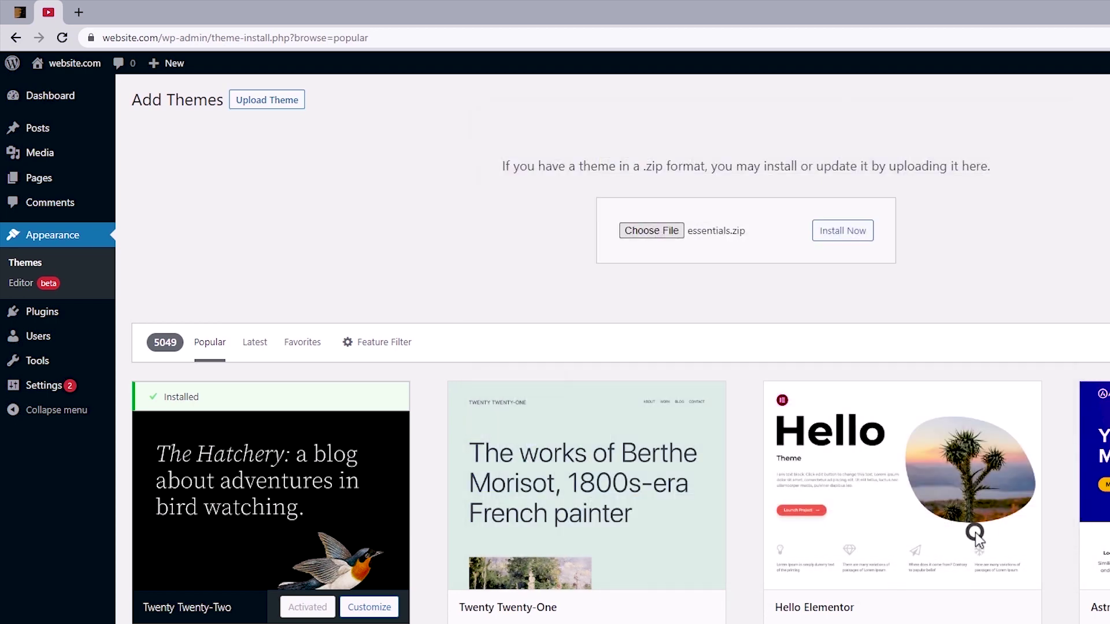
left_click(845, 229)
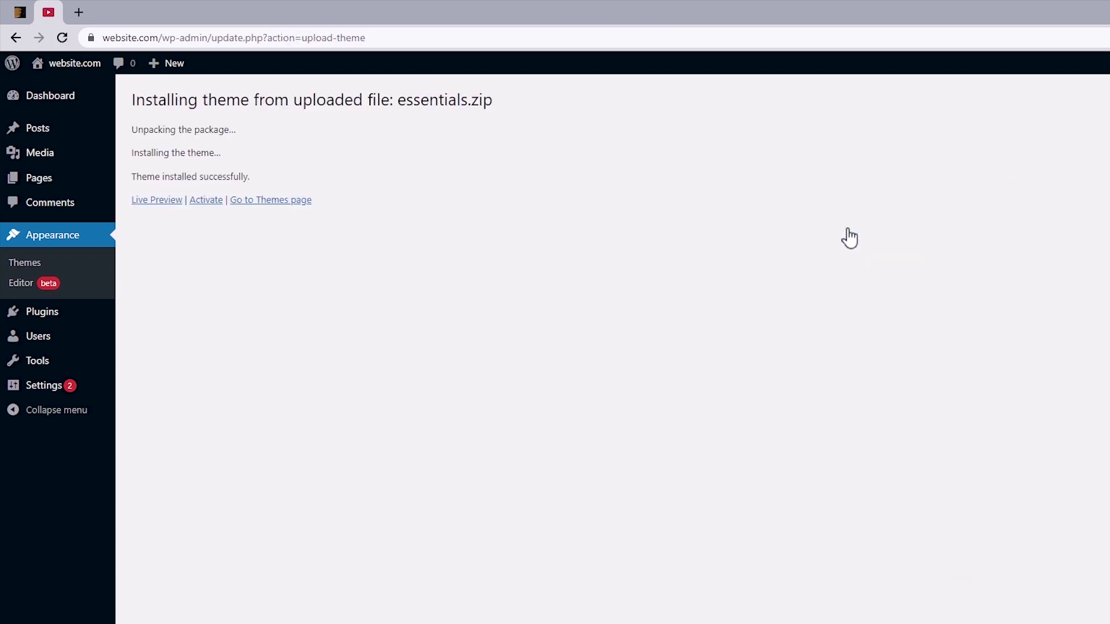
Upload essentials-child.zip via Add New > Upload Theme and install it
left_click(263, 199)
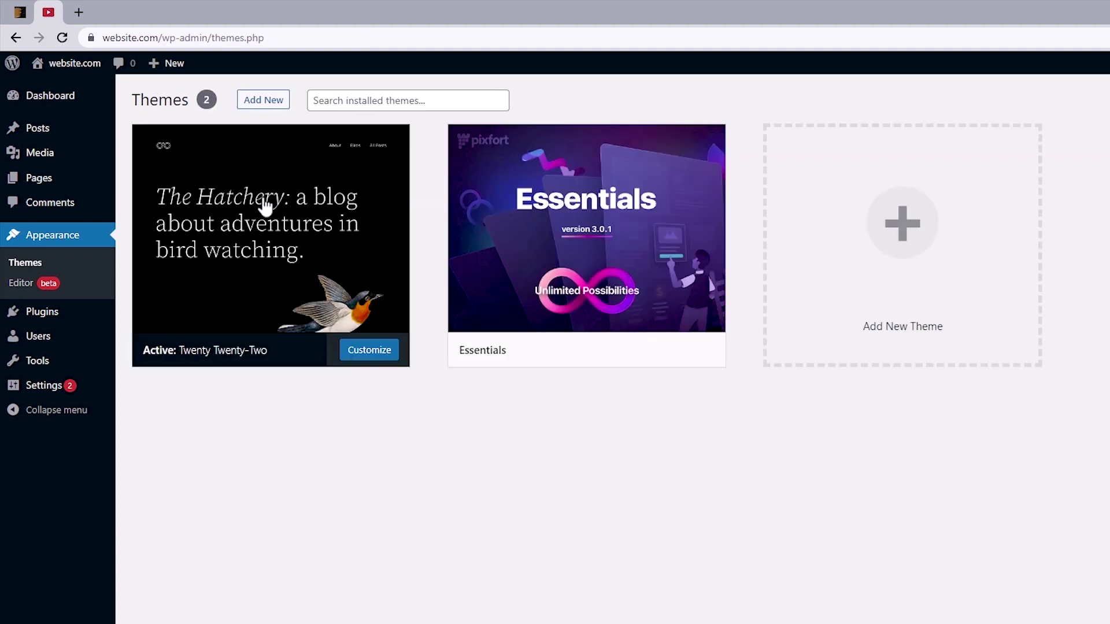
left_click(268, 103)
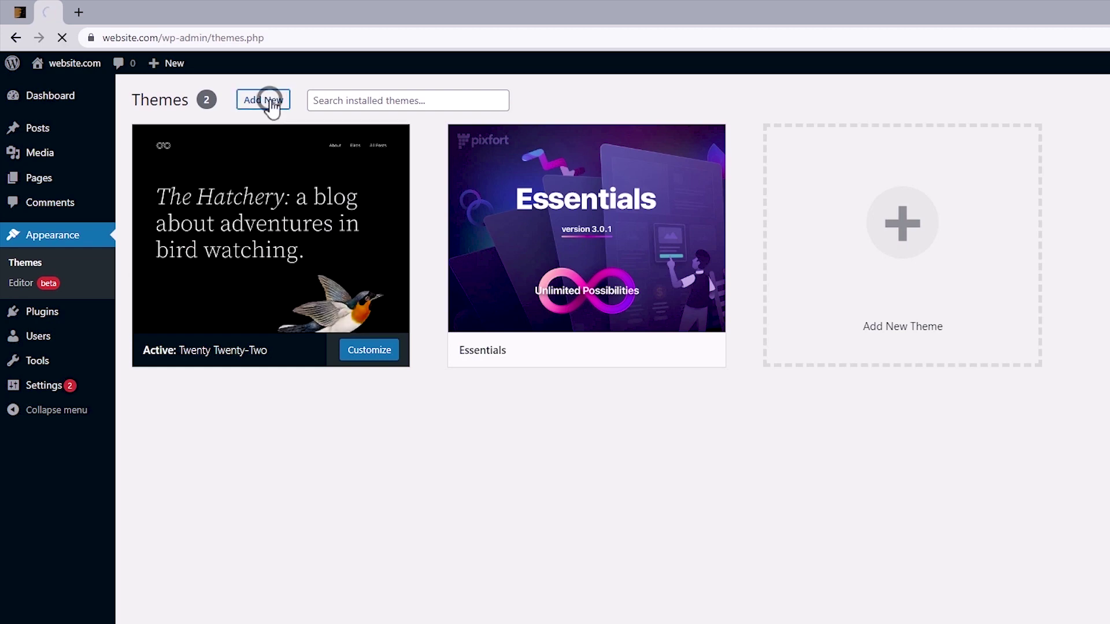
left_click(268, 103)
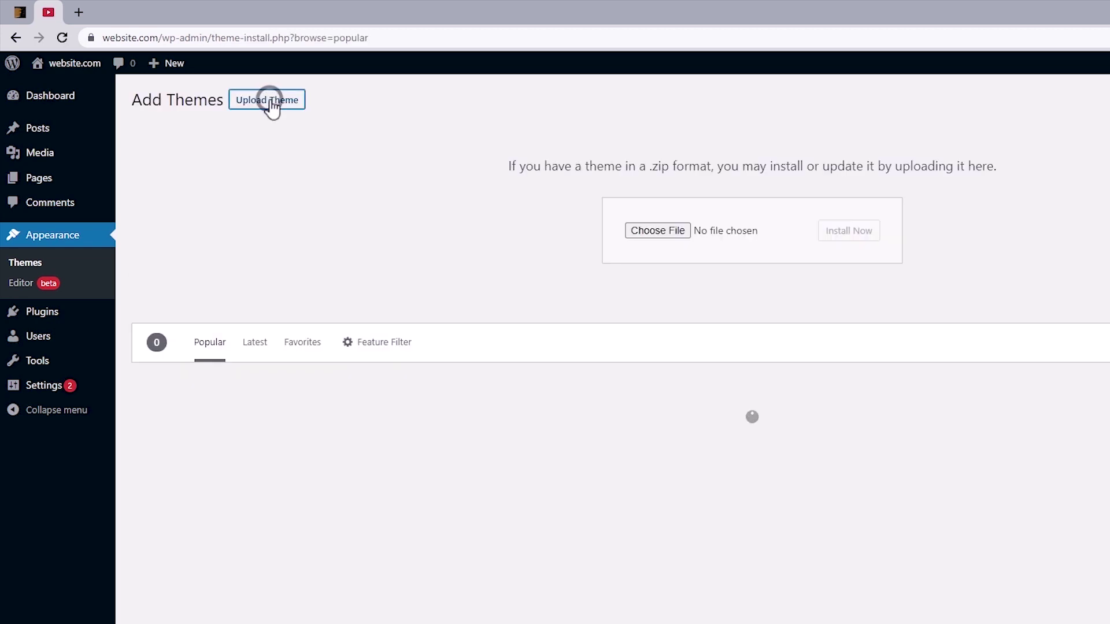
left_click(664, 230)
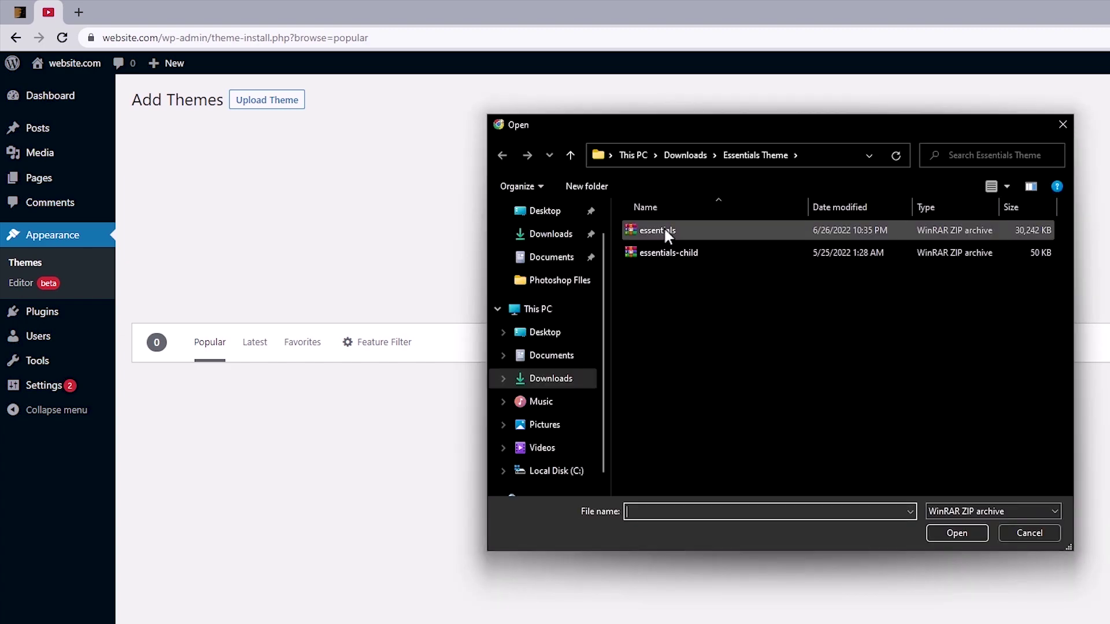
left_click_drag(698, 124, 781, 372)
left_click_drag(741, 509, 668, 227)
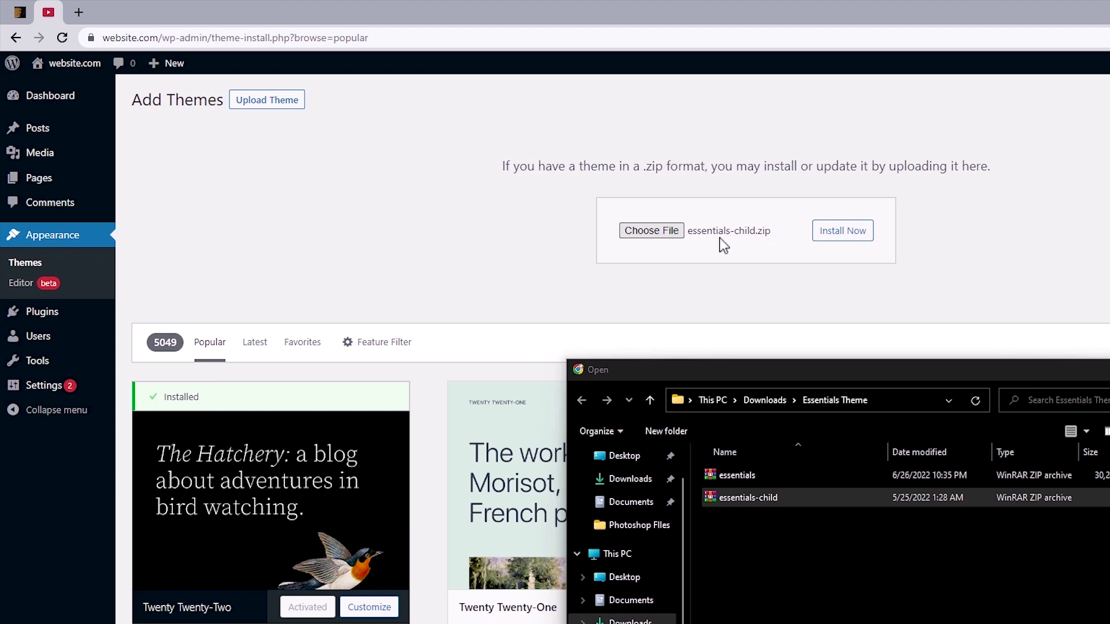
left_click(841, 233)
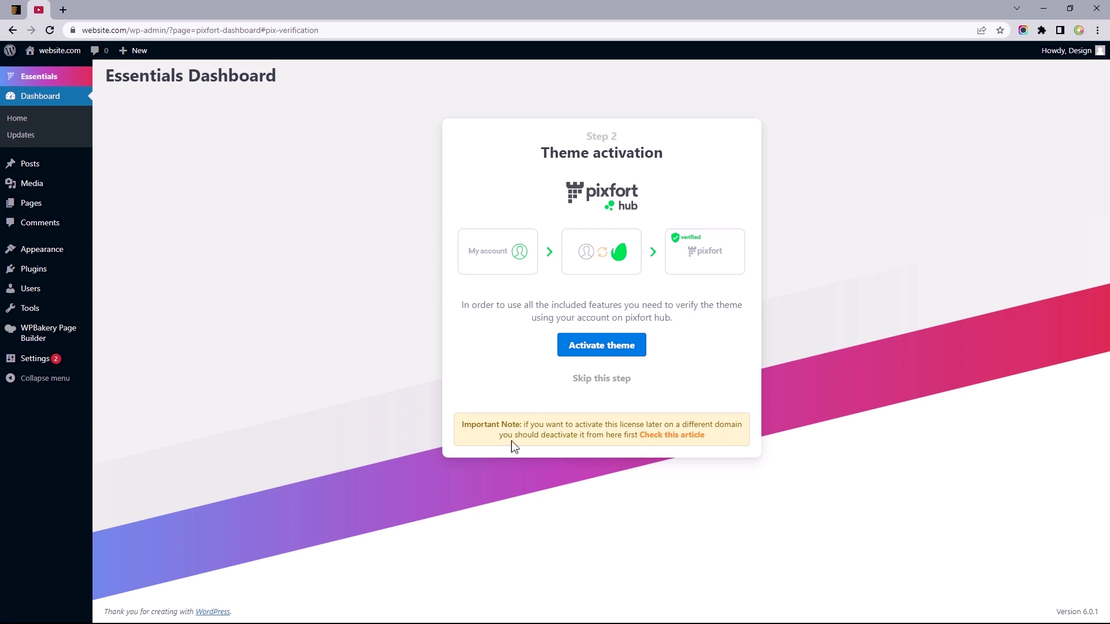
Start pixfort hub verification from the Essentials Dashboard's theme activation step
left_click(601, 349)
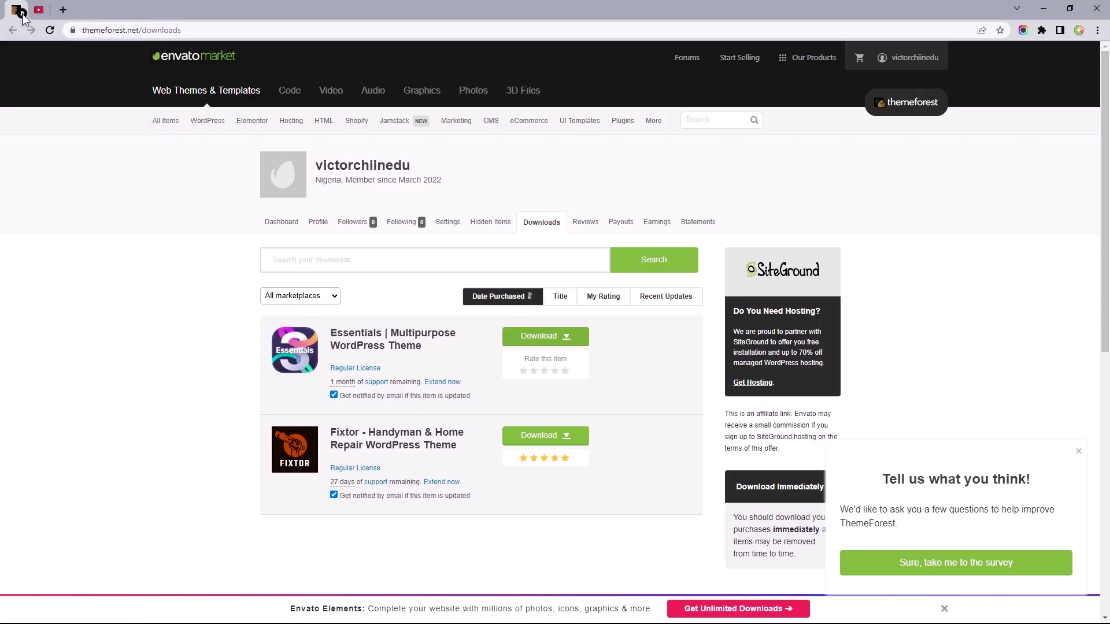
Download the Essentials 'License certificate & purchase code (text)' file
left_click(552, 337)
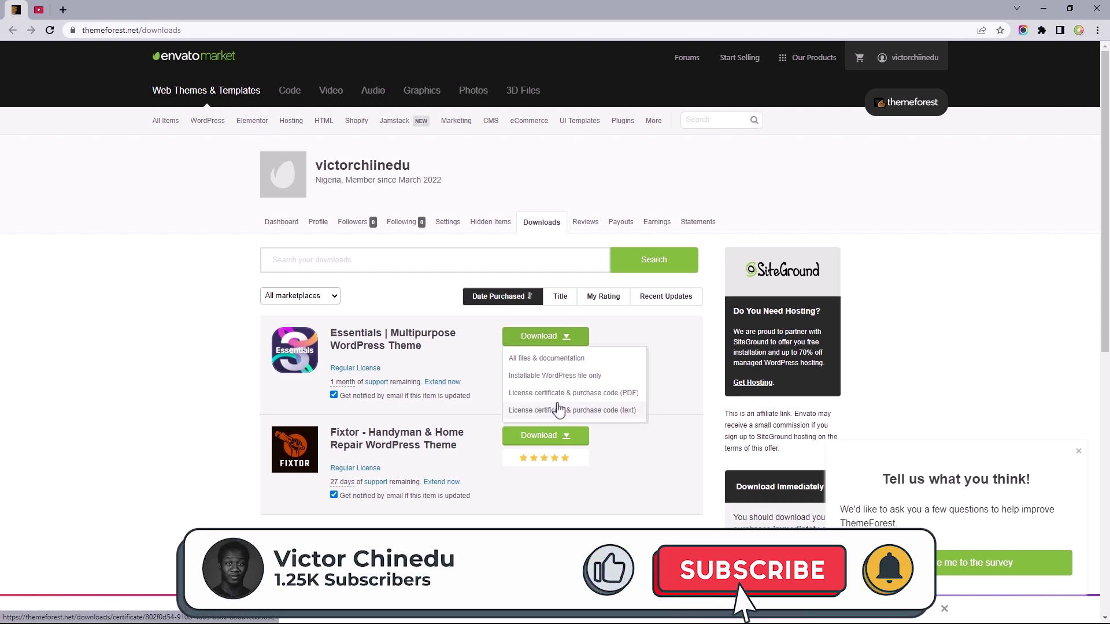
left_click(557, 411)
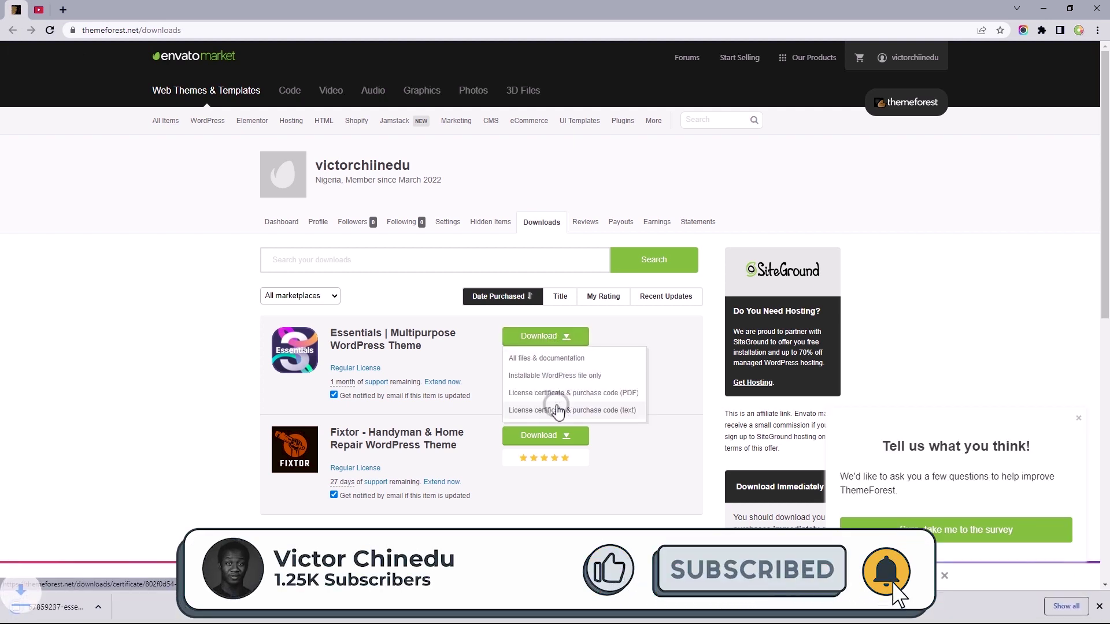